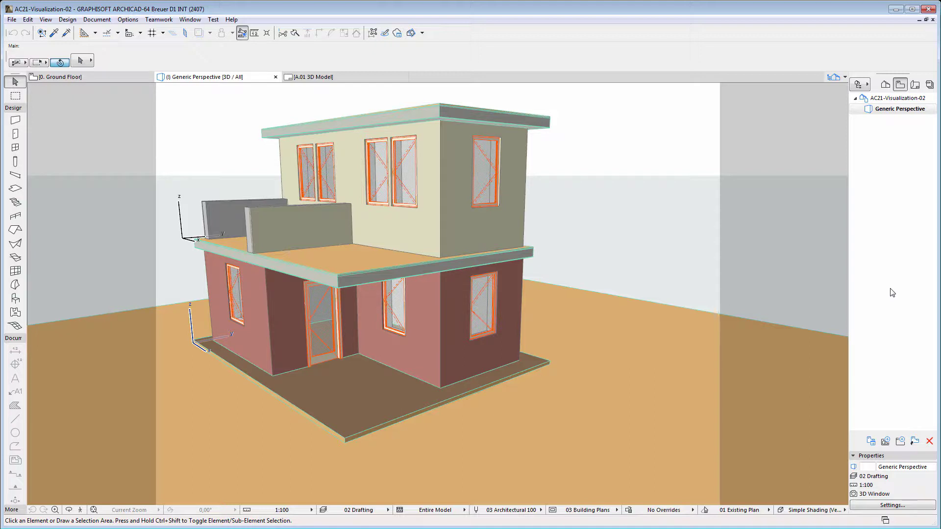
Bring up the context menu in the house's 3D perspective window to reach 3D Styles
right_click(554, 217)
mouse_move(609, 222)
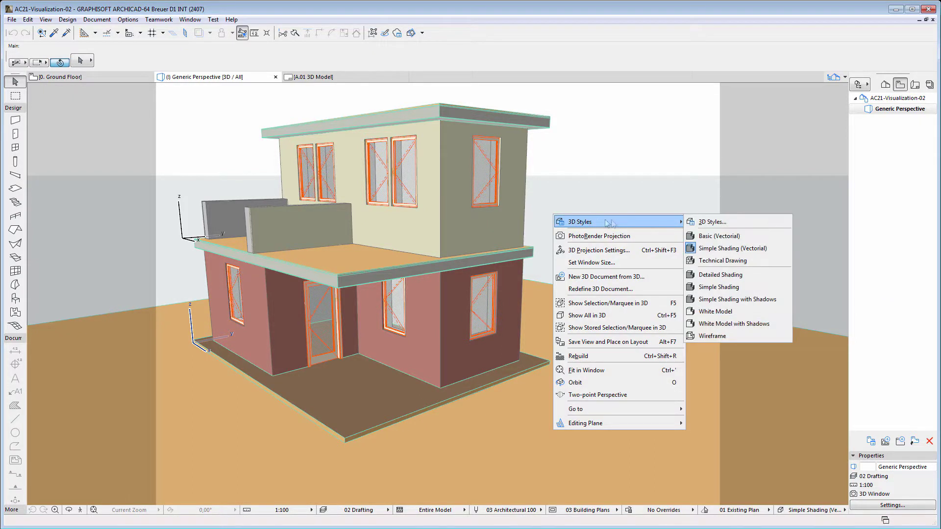
Keep the Vectorial engine and make the model monochrome with beige surfaces
click(712, 222)
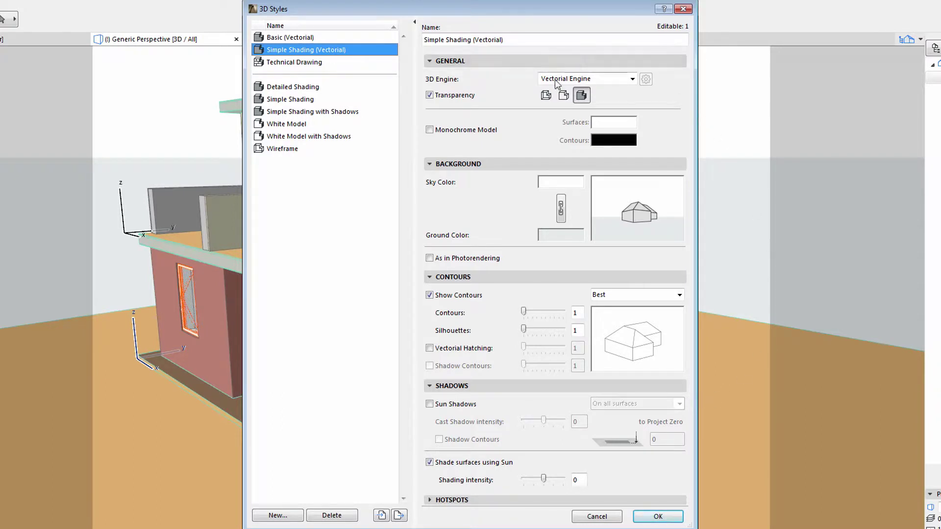
click(598, 79)
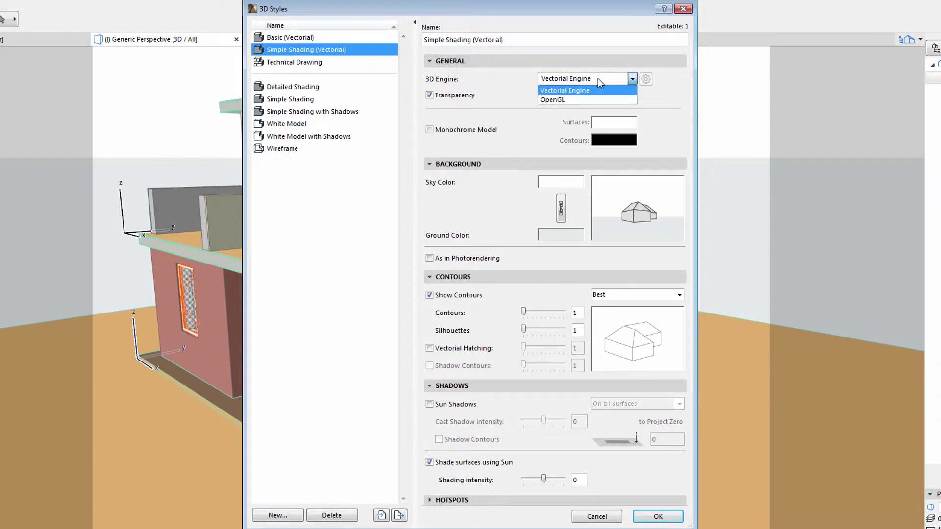
click(581, 92)
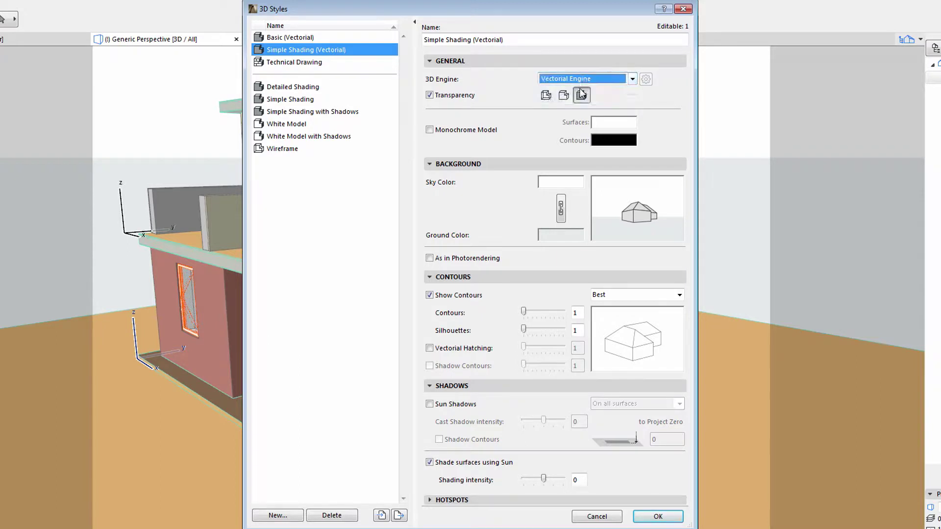
click(429, 131)
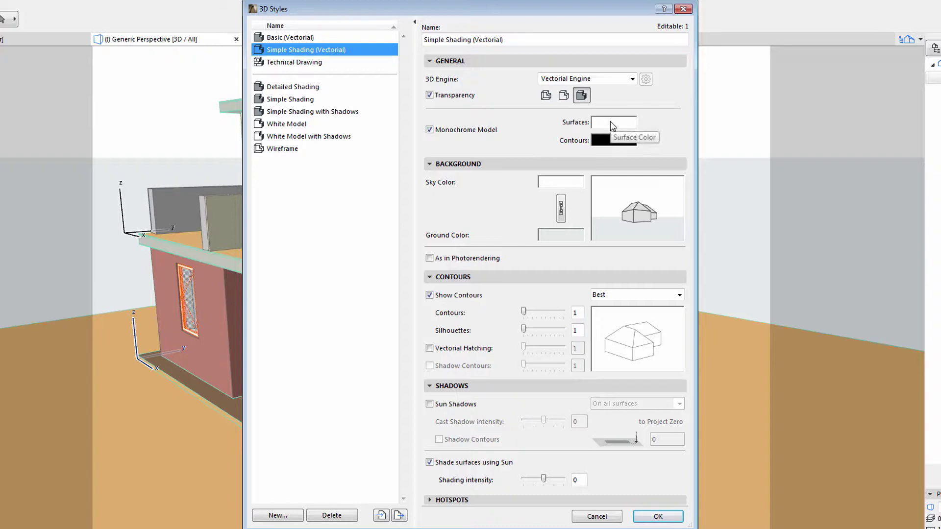
click(610, 122)
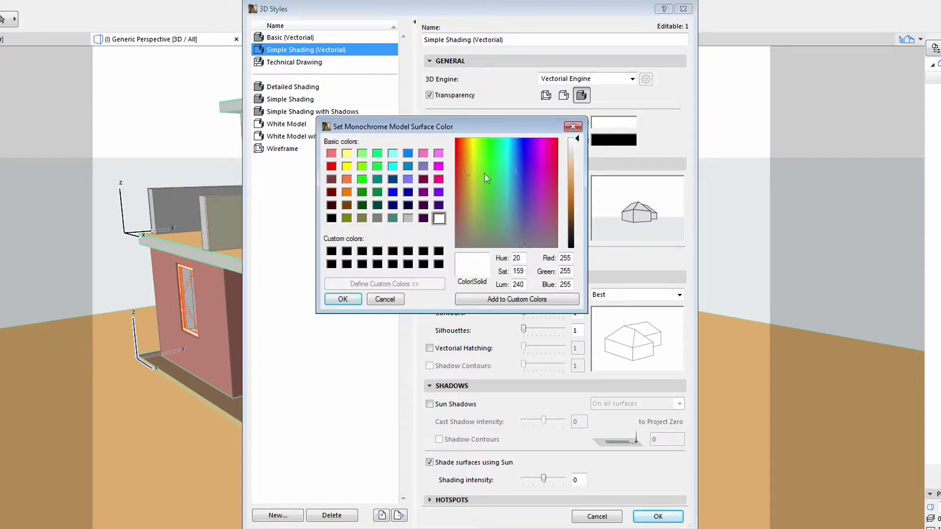
drag(577, 140, 579, 157)
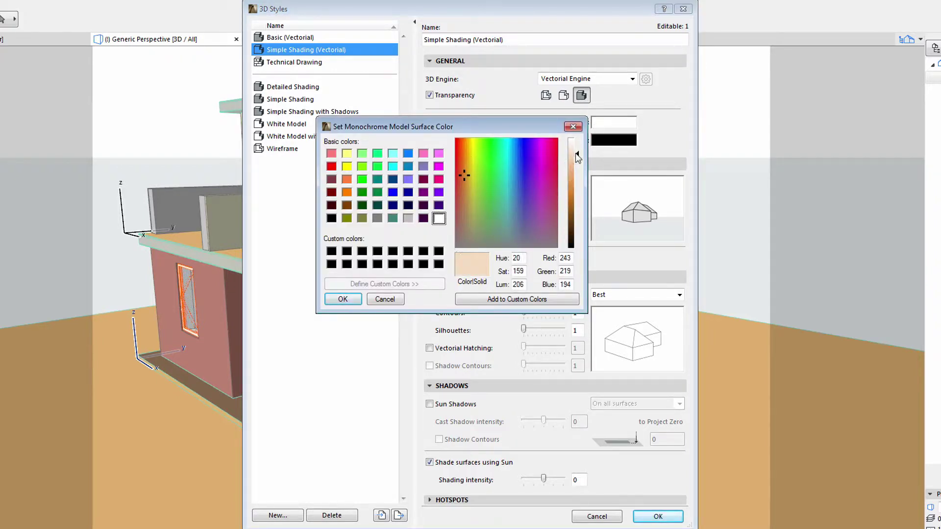
click(349, 298)
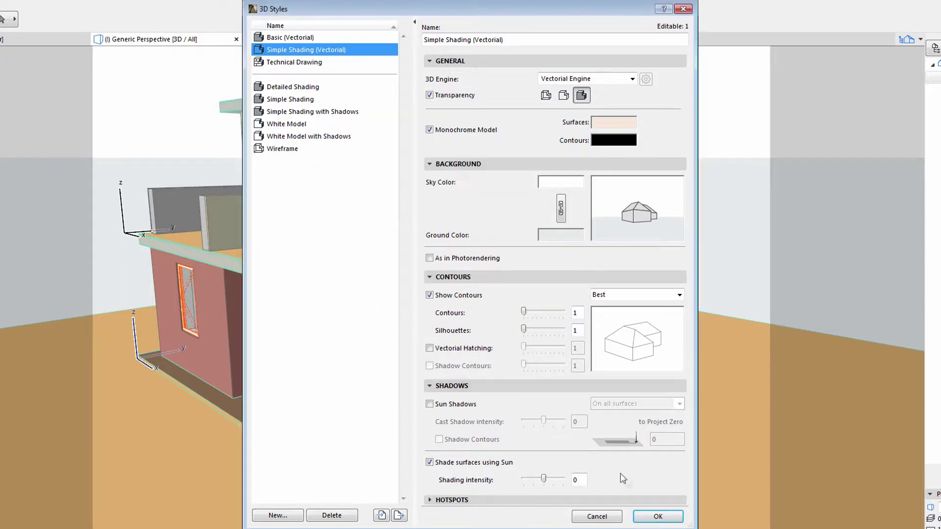
Apply the monochrome style, then link sky and ground colours as one light grey
click(658, 516)
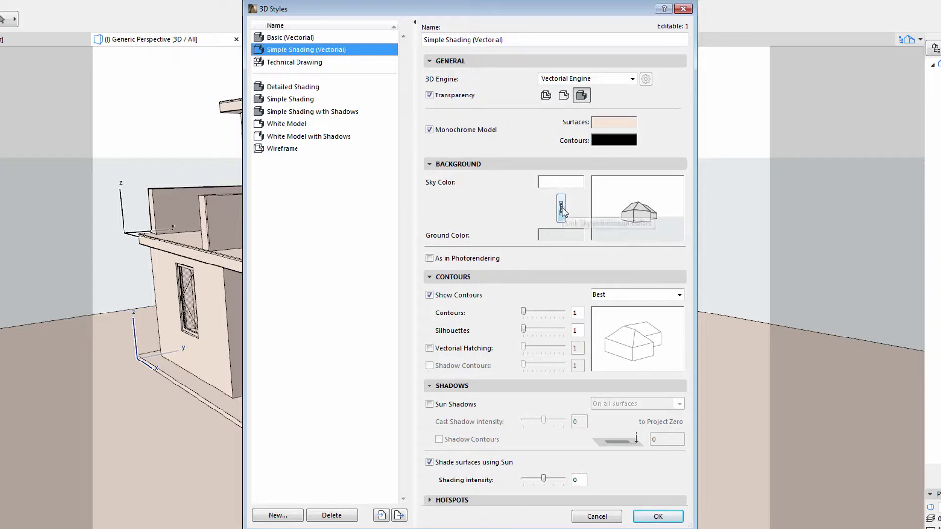
click(562, 210)
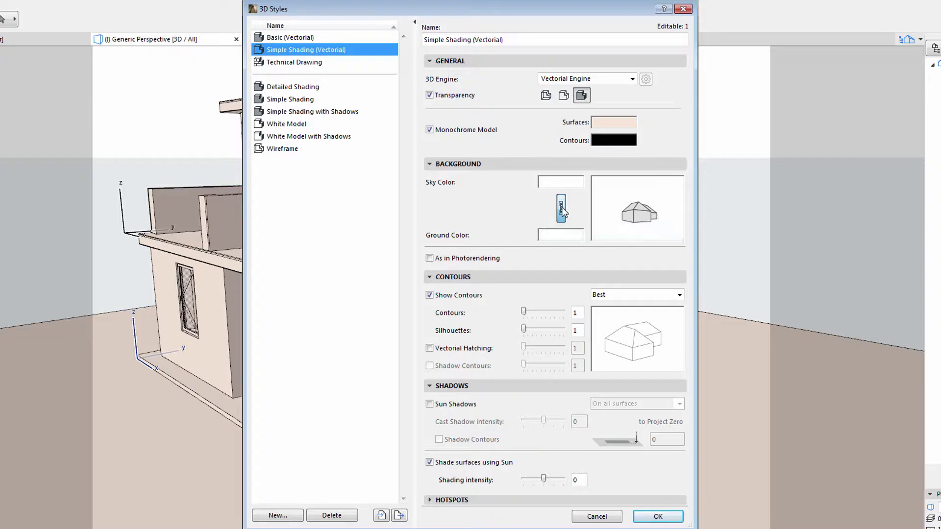
click(573, 237)
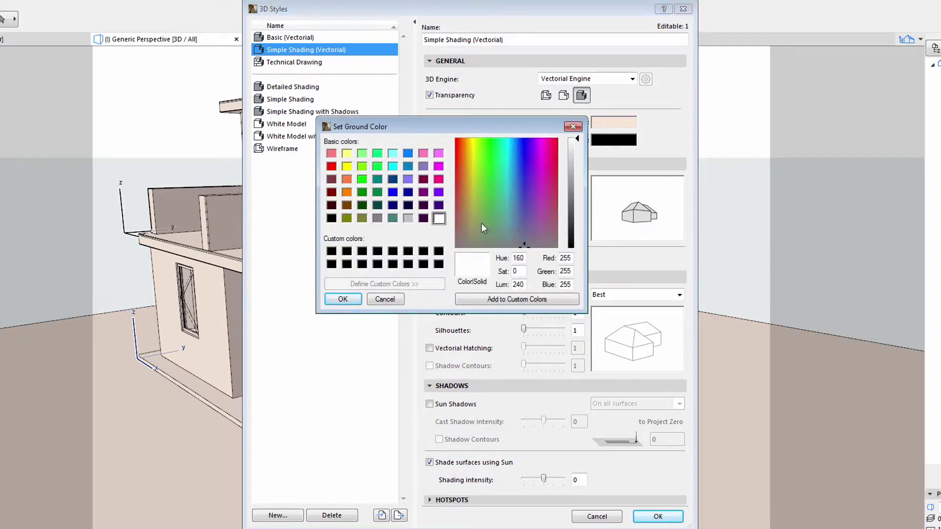
drag(480, 225, 466, 240)
click(575, 158)
click(344, 300)
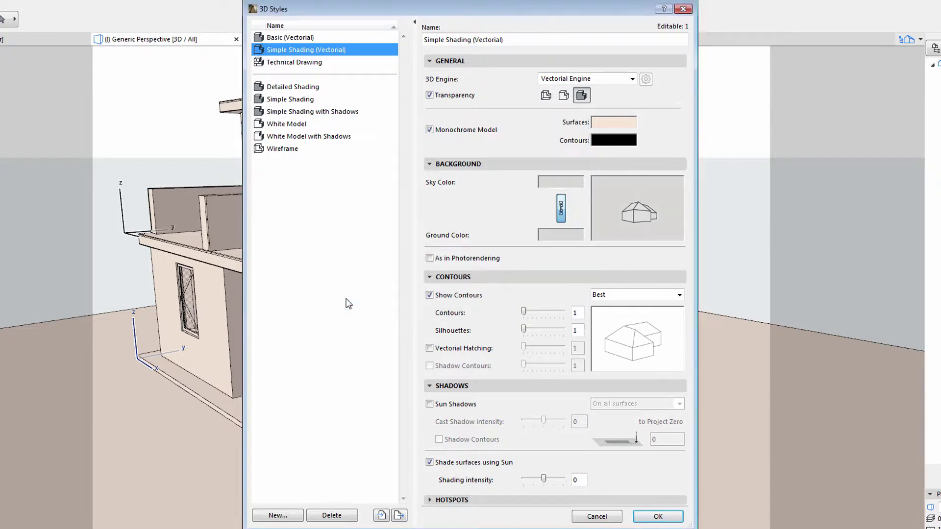
click(658, 517)
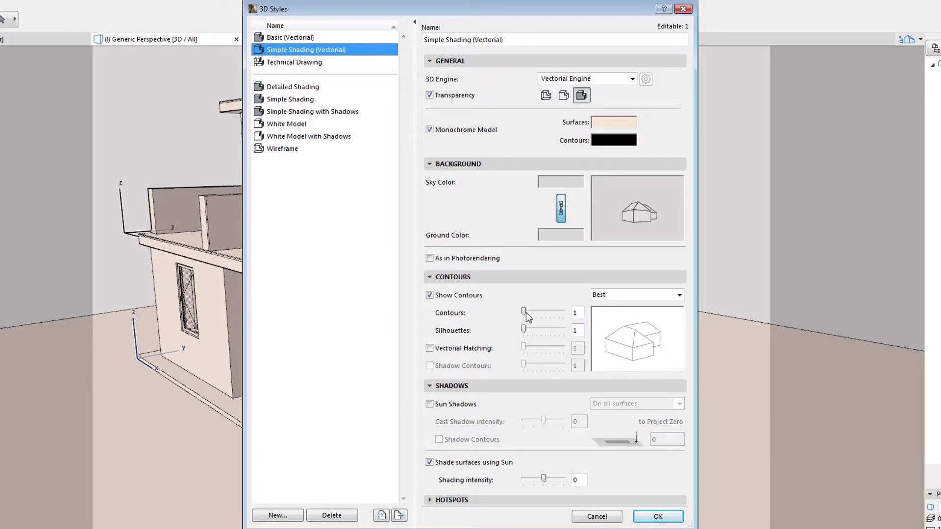
Keep contour line thickness at 1 and set silhouette thickness to 3
drag(524, 312, 554, 317)
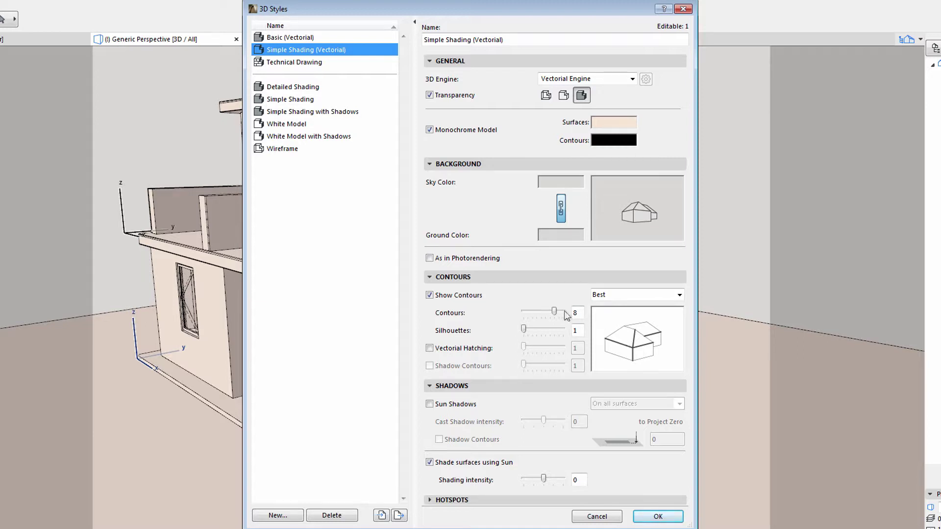
drag(554, 315, 519, 322)
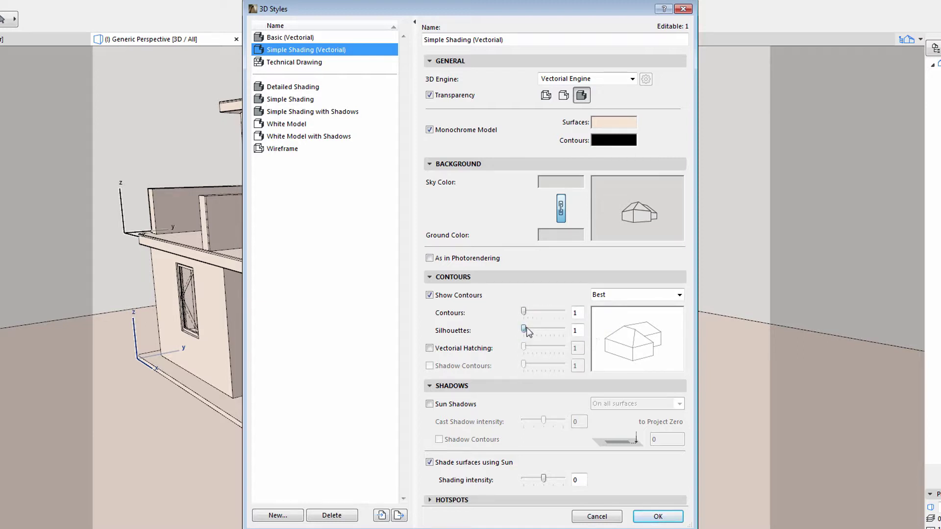
drag(525, 330, 562, 334)
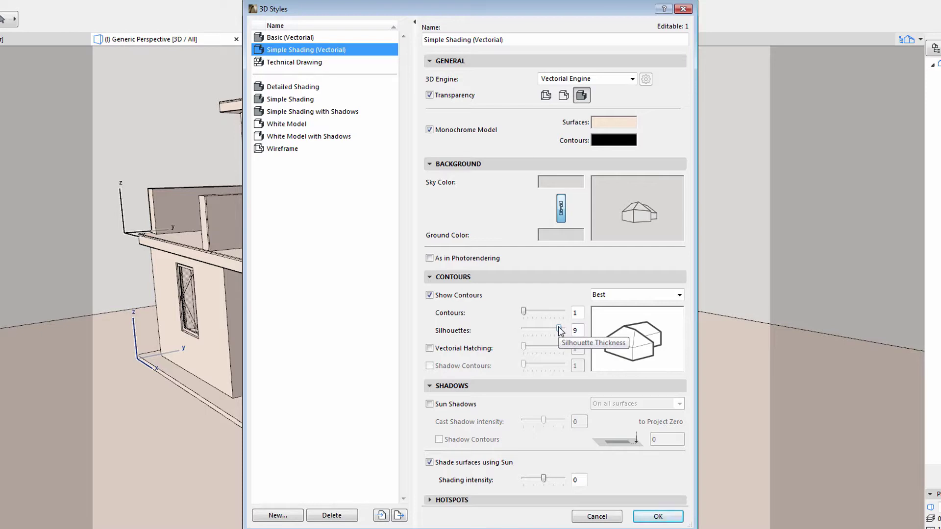
drag(560, 331, 534, 334)
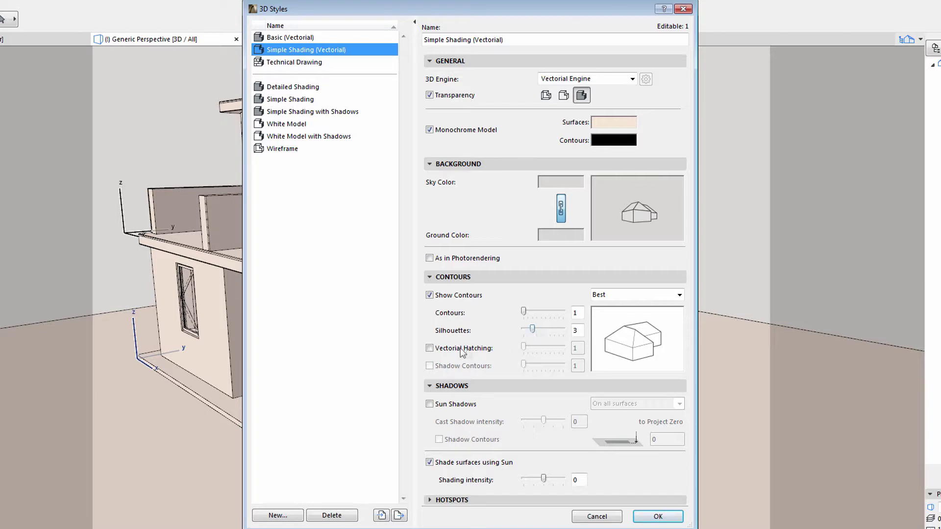
Enable vectorial hatching on the surfaces with a hatching thickness of 1
click(432, 350)
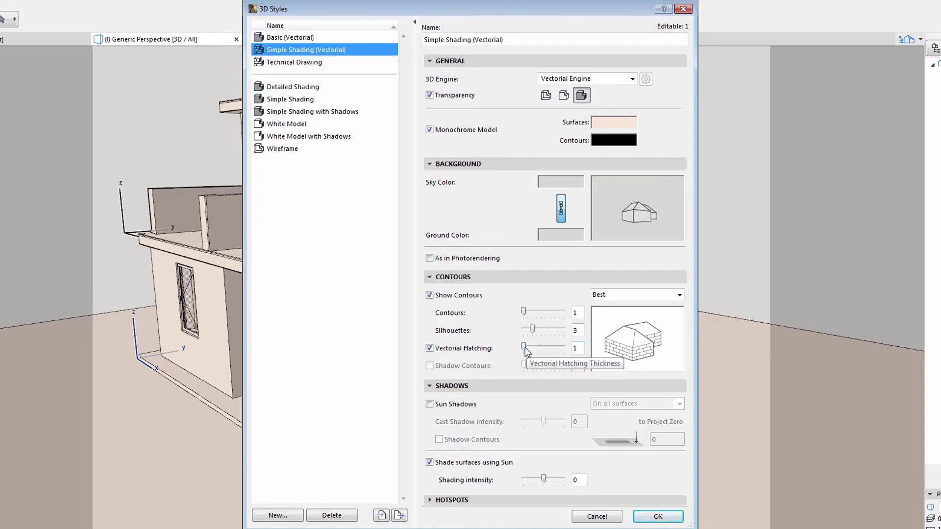
drag(525, 349, 564, 349)
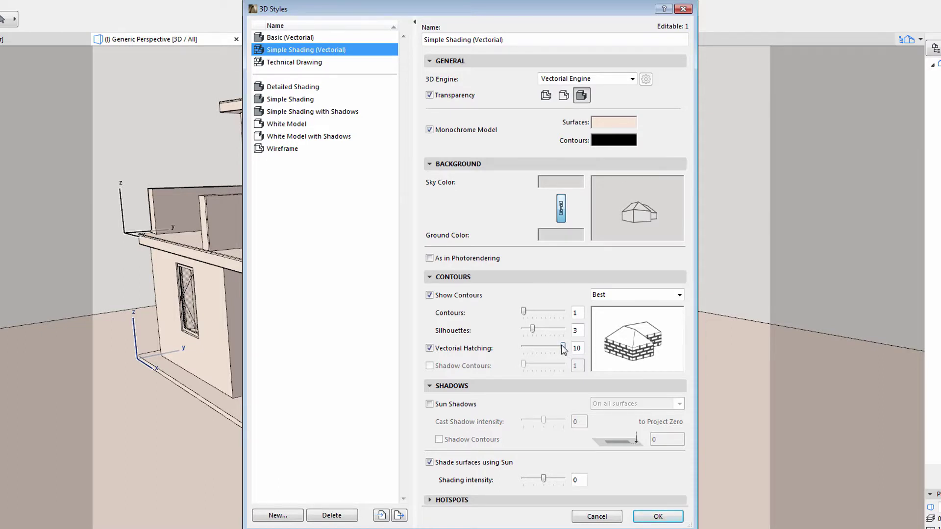
drag(565, 350, 524, 348)
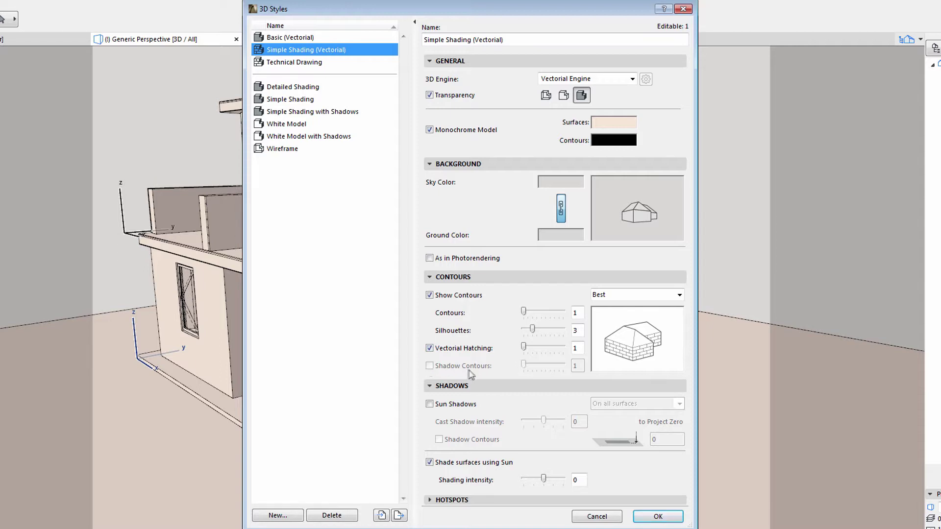
Enable sun shadows and shadow contours, raise silhouettes to 5, and apply the style
click(431, 405)
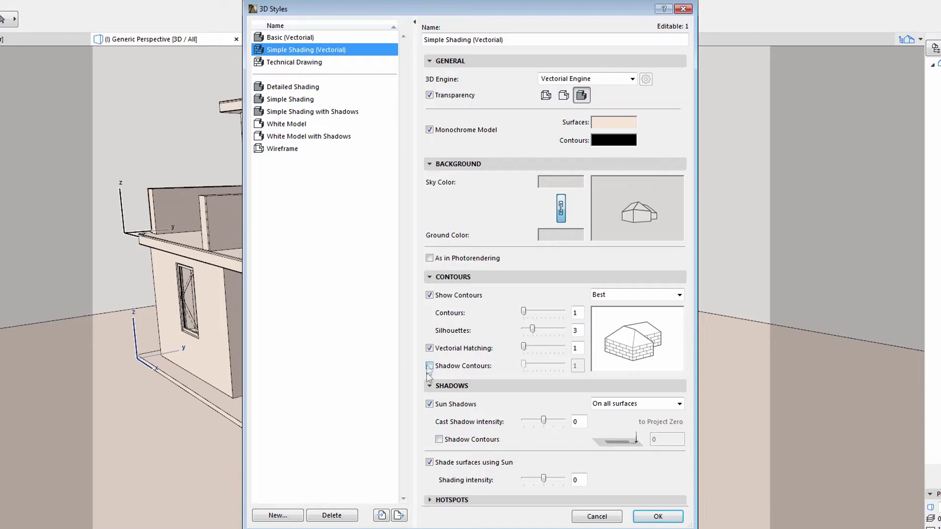
click(439, 440)
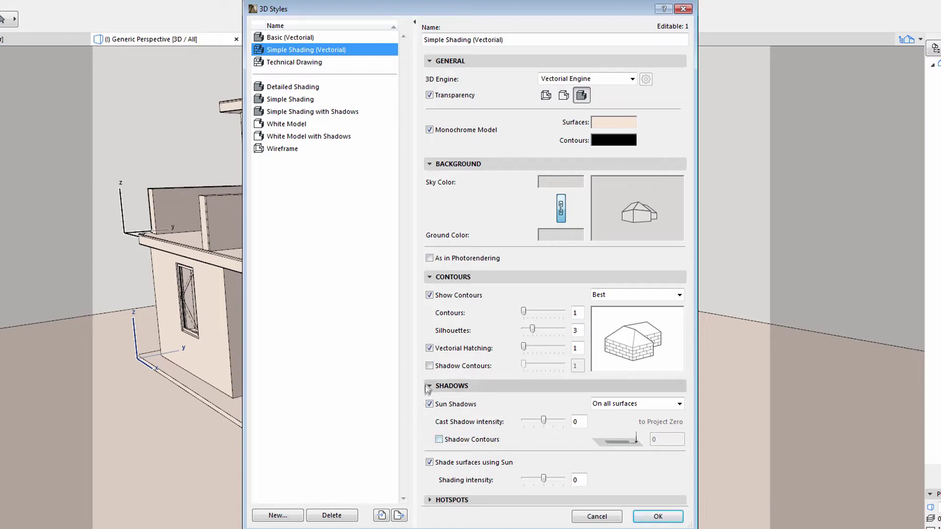
click(430, 366)
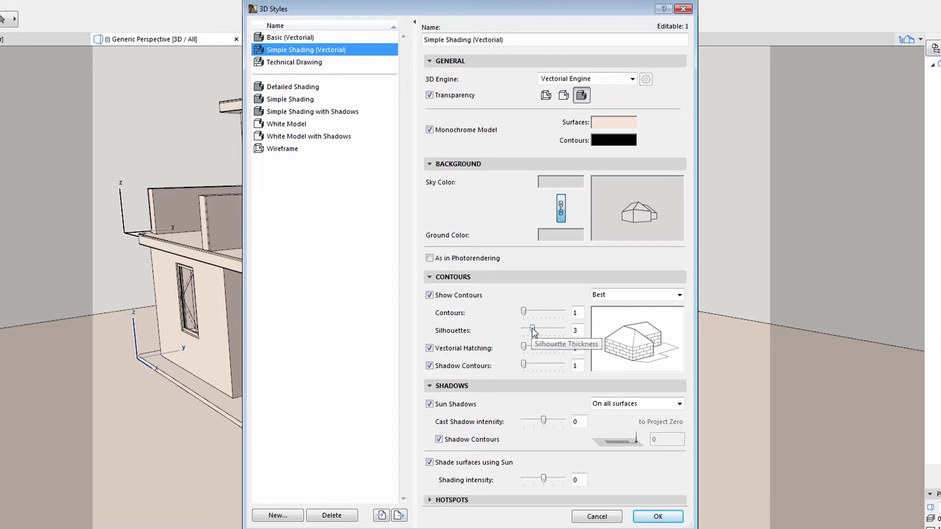
drag(533, 329, 542, 329)
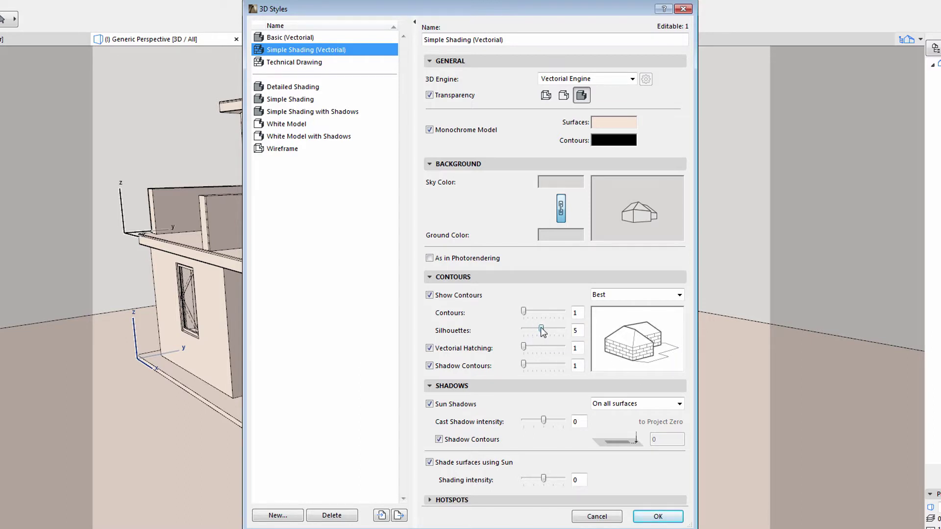
click(658, 520)
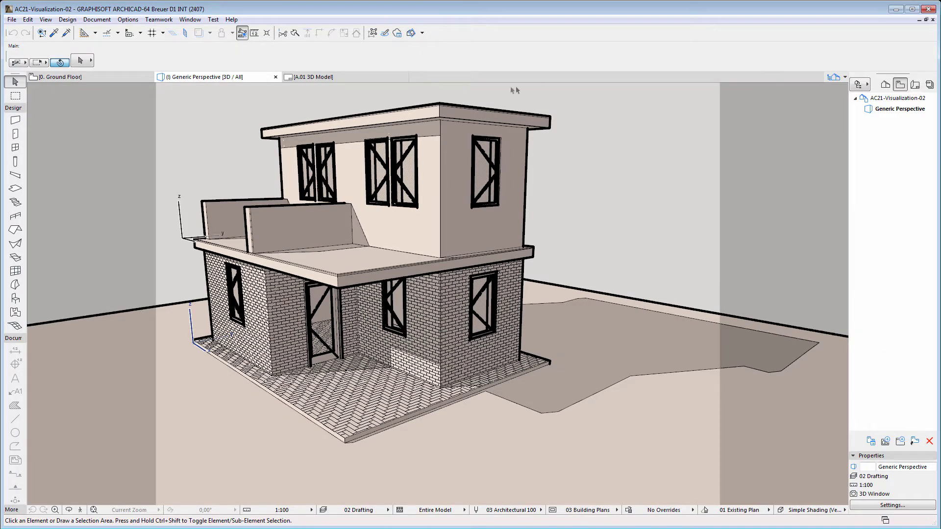
Show the A.01 3D Model layout with True Line Weight display turned on
click(357, 78)
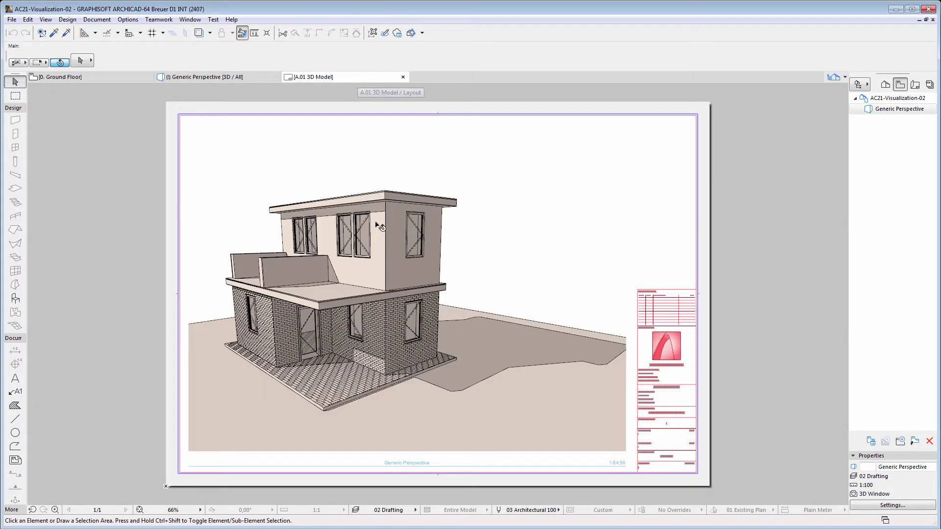
scroll(384, 200, up, 4)
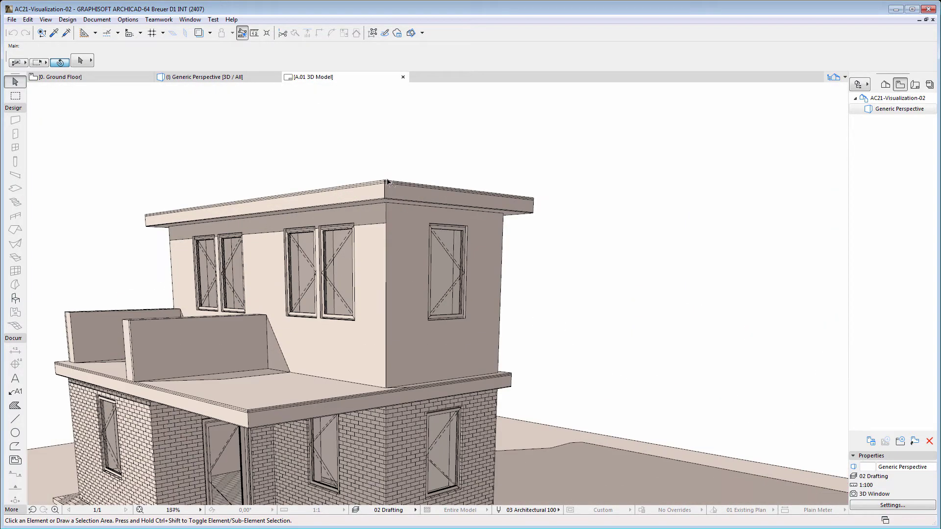
scroll(384, 195, up, 1)
scroll(384, 187, up, 3)
scroll(383, 182, up, 1)
scroll(384, 182, up, 1)
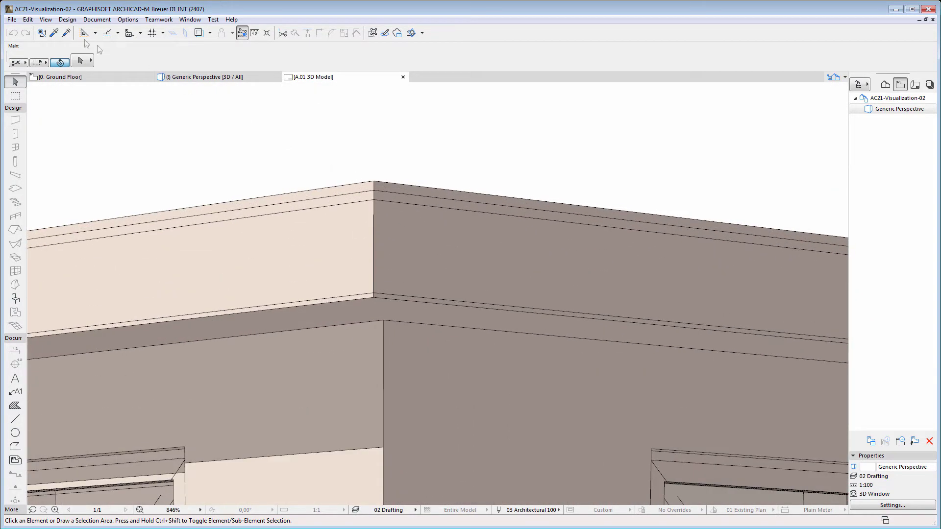
click(46, 20)
mouse_move(83, 32)
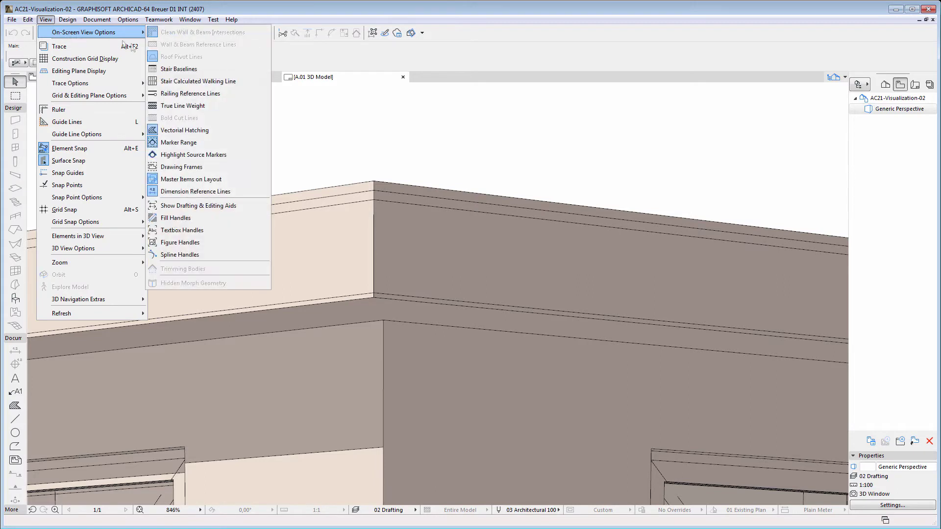
click(206, 109)
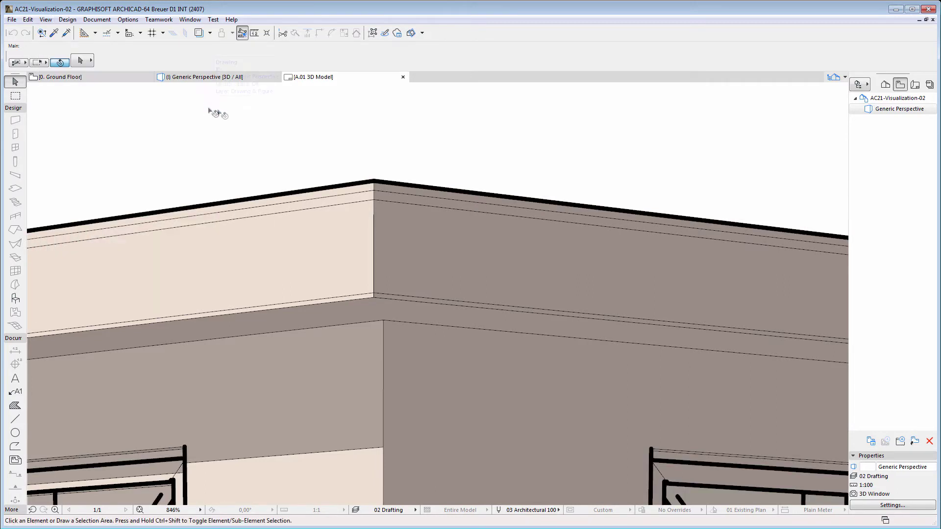
scroll(386, 126, down, 1)
scroll(386, 127, down, 1)
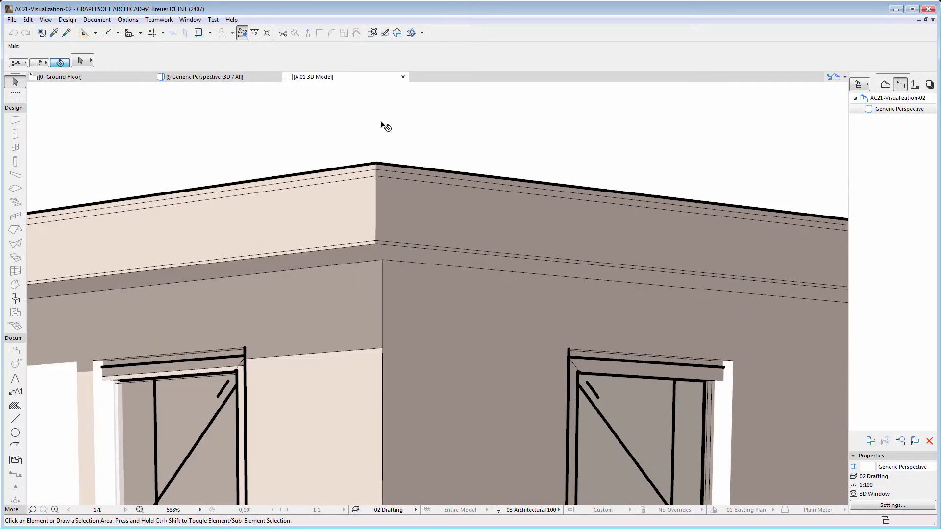
scroll(386, 127, down, 1)
scroll(386, 127, down, 1)
Back in the Generic Perspective, set the sun surface shading intensity to 40
click(210, 79)
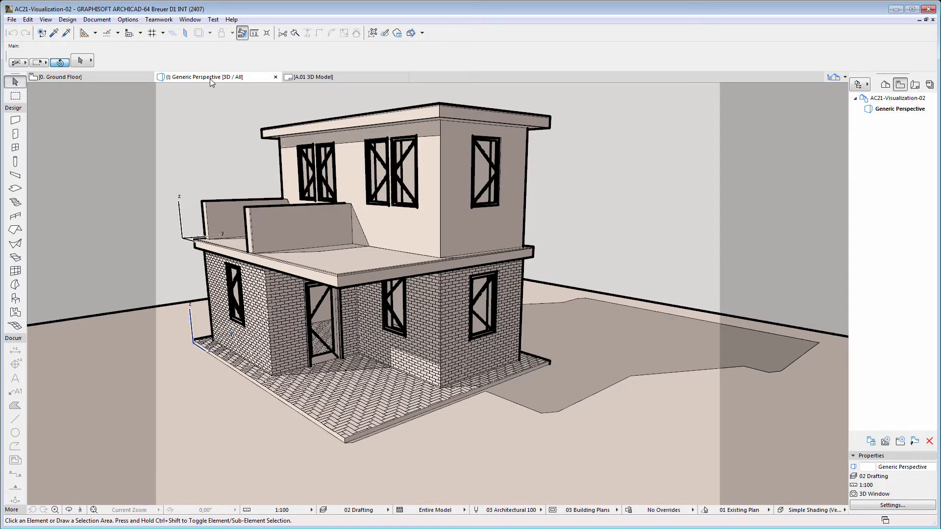
right_click(574, 203)
mouse_move(638, 209)
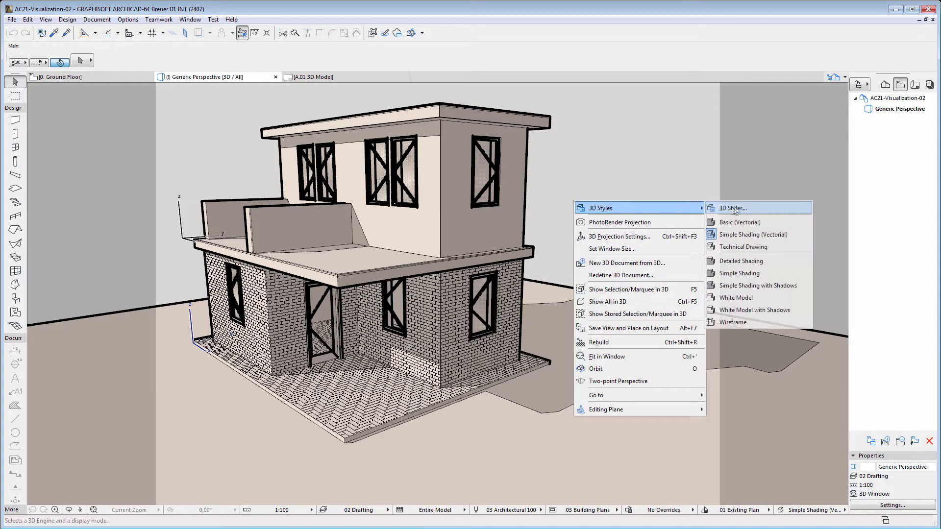
click(736, 211)
drag(700, 488, 716, 489)
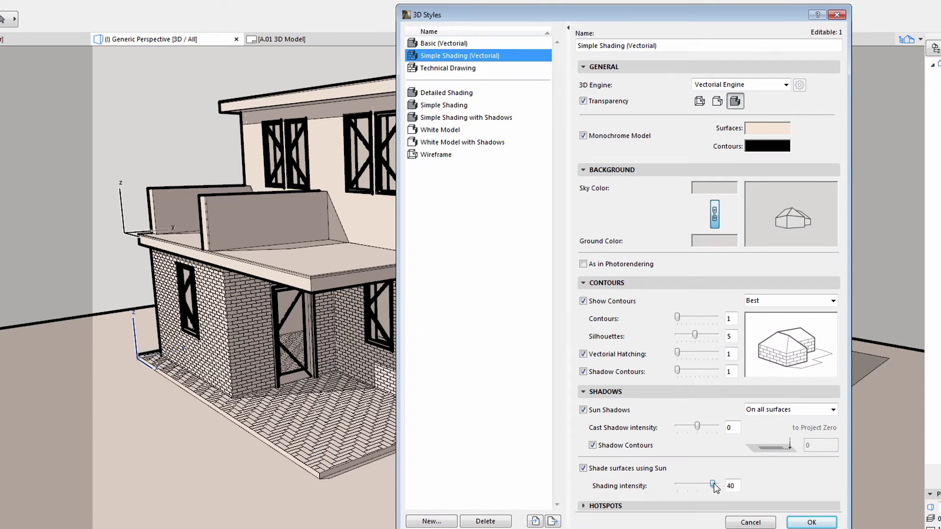
click(809, 523)
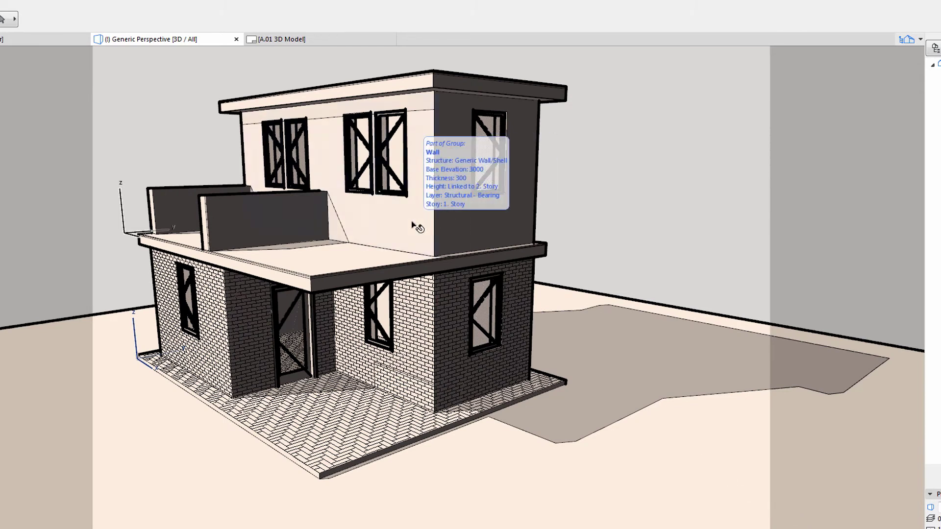
Turn off sun shading, shadow contours and hatching, set cast shadows to 41, and view A.01
right_click(599, 197)
mouse_move(632, 209)
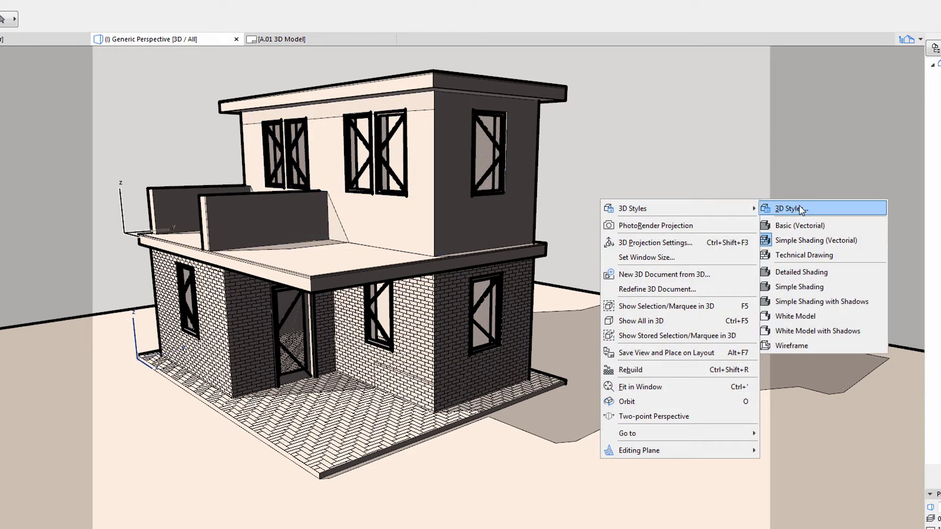
click(802, 209)
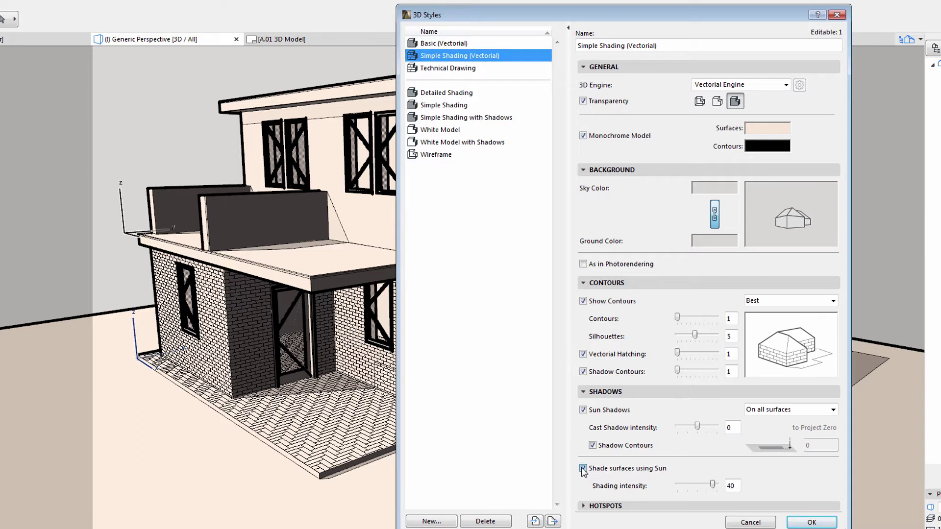
click(583, 469)
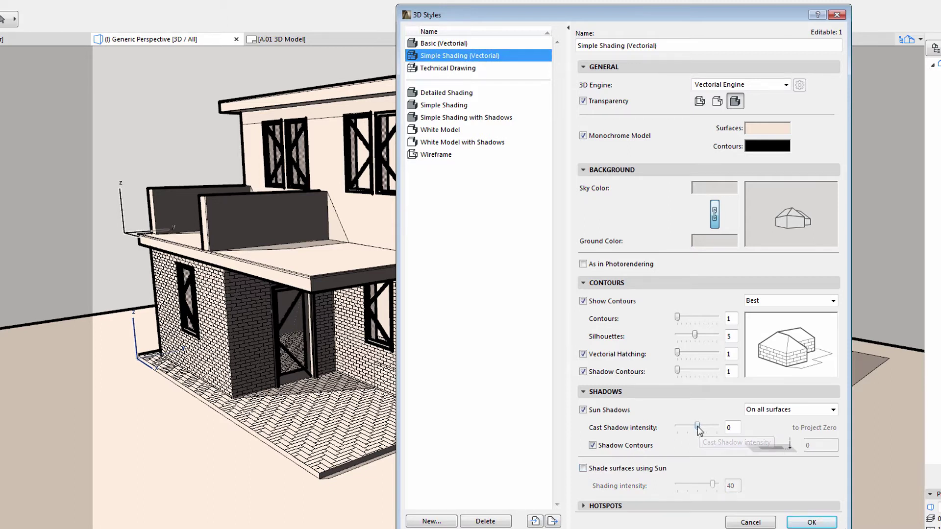
drag(698, 431, 715, 432)
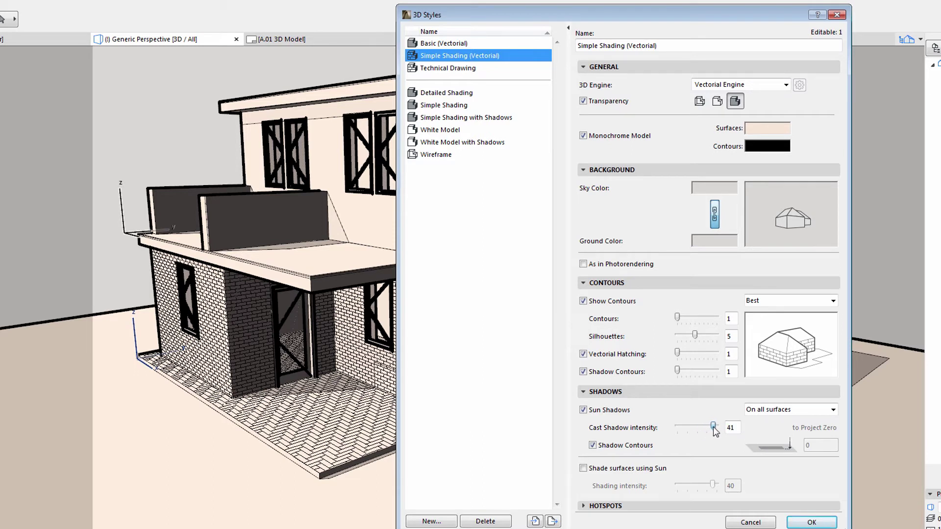
click(594, 447)
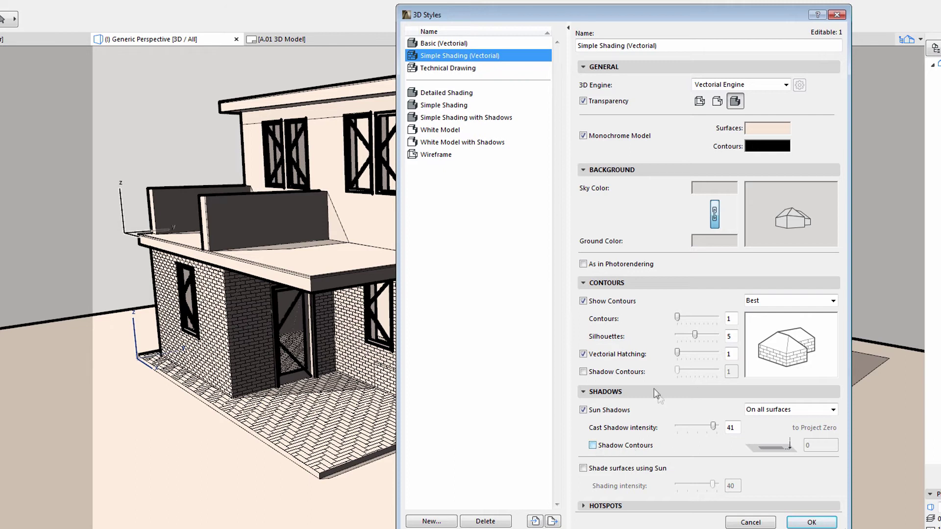
click(584, 354)
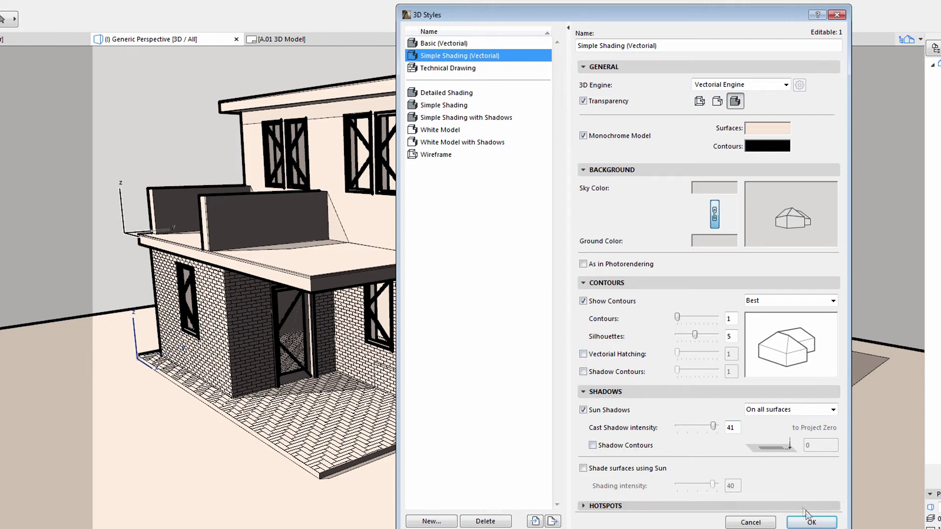
click(812, 522)
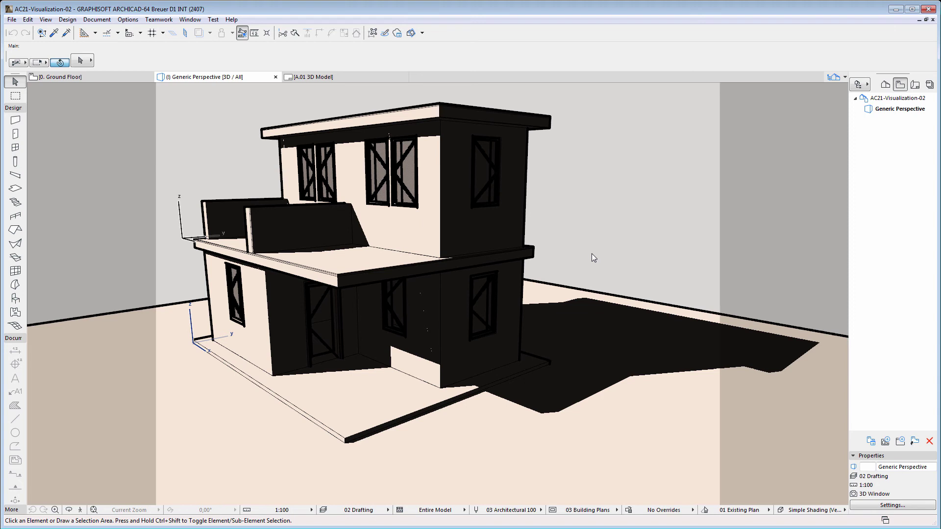
click(366, 78)
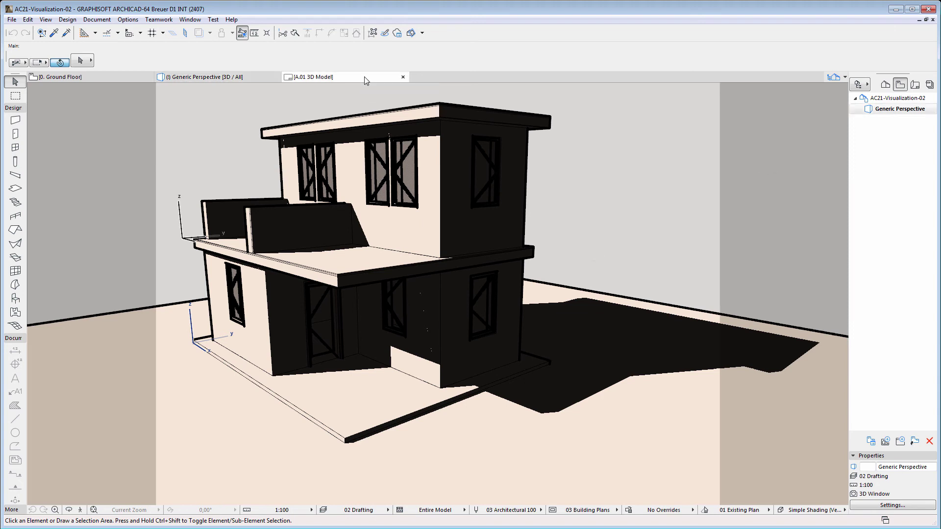